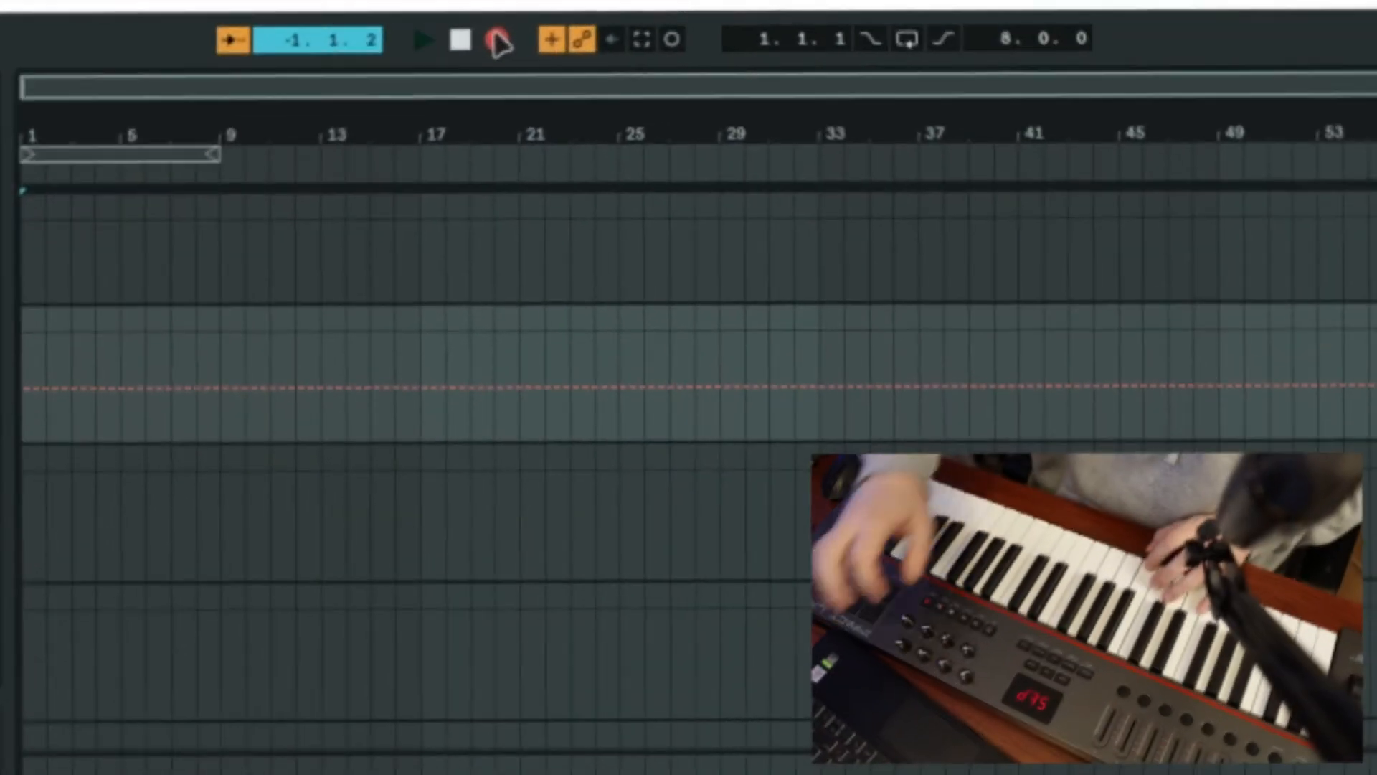
Record a melody with the Classic Sine Lead preset over the eight-bar loop.
{"action": "left_click", "coordinate": [498, 41]}
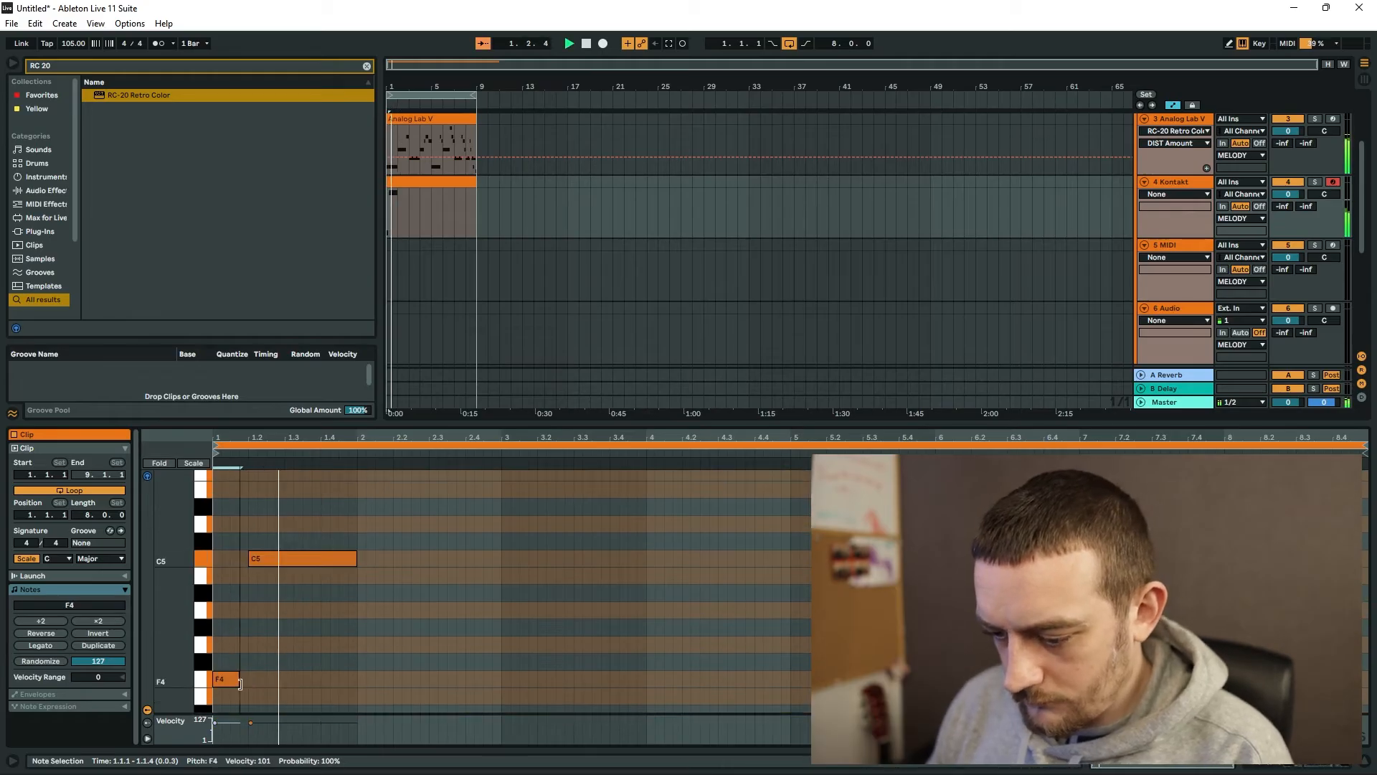
In the Kontakt clip, add E5 from 1.3 to bar 2, end C5 at 1.3, and add a short D5 at 1.4.3.
{"action": "left_click", "coordinate": [289, 490]}
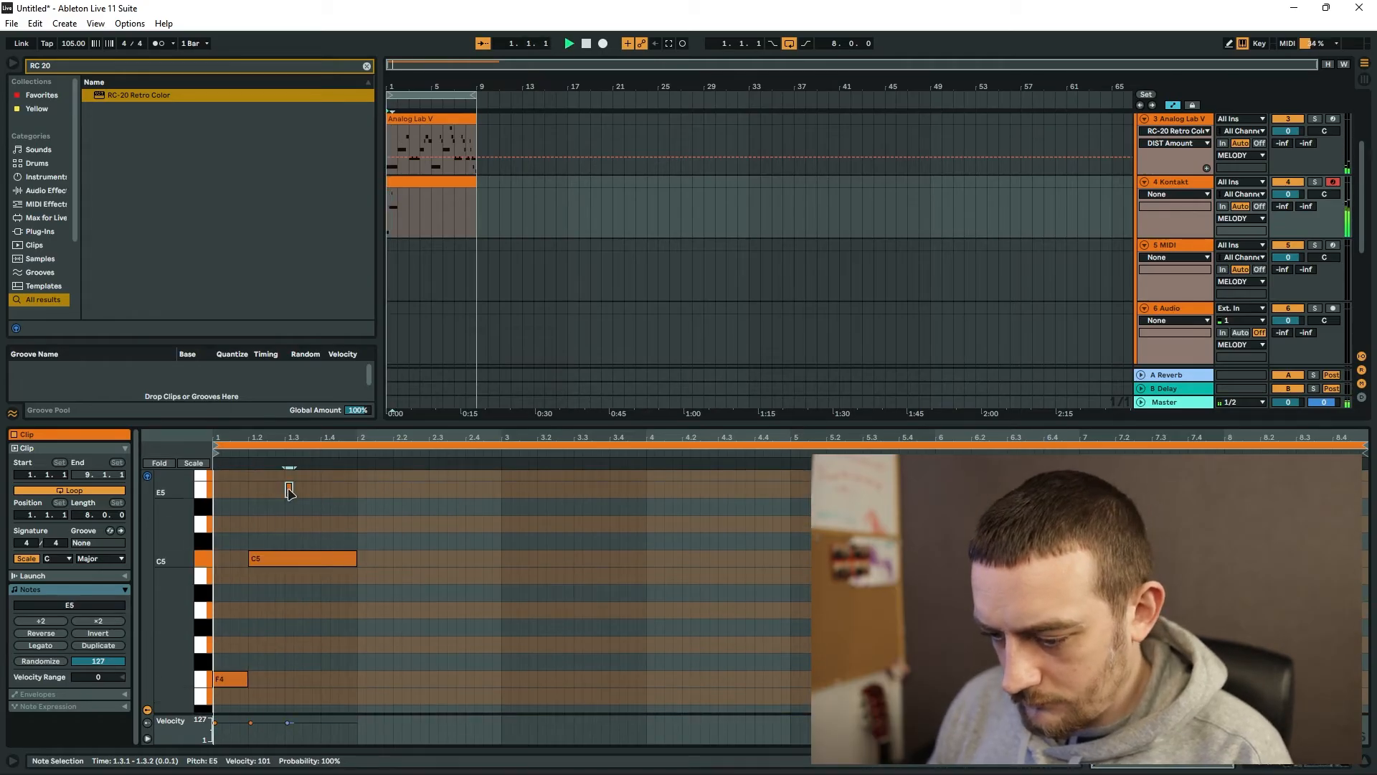
{"action": "left_click_drag", "start_coordinate": [293, 490], "coordinate": [358, 490]}
{"action": "left_click_drag", "start_coordinate": [356, 559], "coordinate": [285, 558]}
{"action": "double_click", "coordinate": [342, 523]}
Duplicate the one-bar phrase into bar 2, transposed up to start on A4, with its last note lowered to E5.
{"action": "key", "text": "ctrl+a"}
{"action": "key", "text": "ctrl+d"}
{"action": "key", "text": "Up"}
{"action": "key", "text": "Up"}
{"action": "key", "text": "Up"}
{"action": "key", "text": "Up"}
{"action": "scroll", "coordinate": [412, 658], "scroll_direction": "up", "scroll_amount": 2}
{"action": "left_click_drag", "start_coordinate": [488, 536], "coordinate": [493, 588]}
Fill bar 3 of the Kontakt melody with G4 at 3.1, B4 at 3.2, E5 from 3.3 to bar 4, and a short D5.
{"action": "scroll", "coordinate": [518, 611], "scroll_direction": "down", "scroll_amount": 2}
{"action": "double_click", "coordinate": [517, 615]}
{"action": "double_click", "coordinate": [555, 550]}
{"action": "key", "text": "space"}
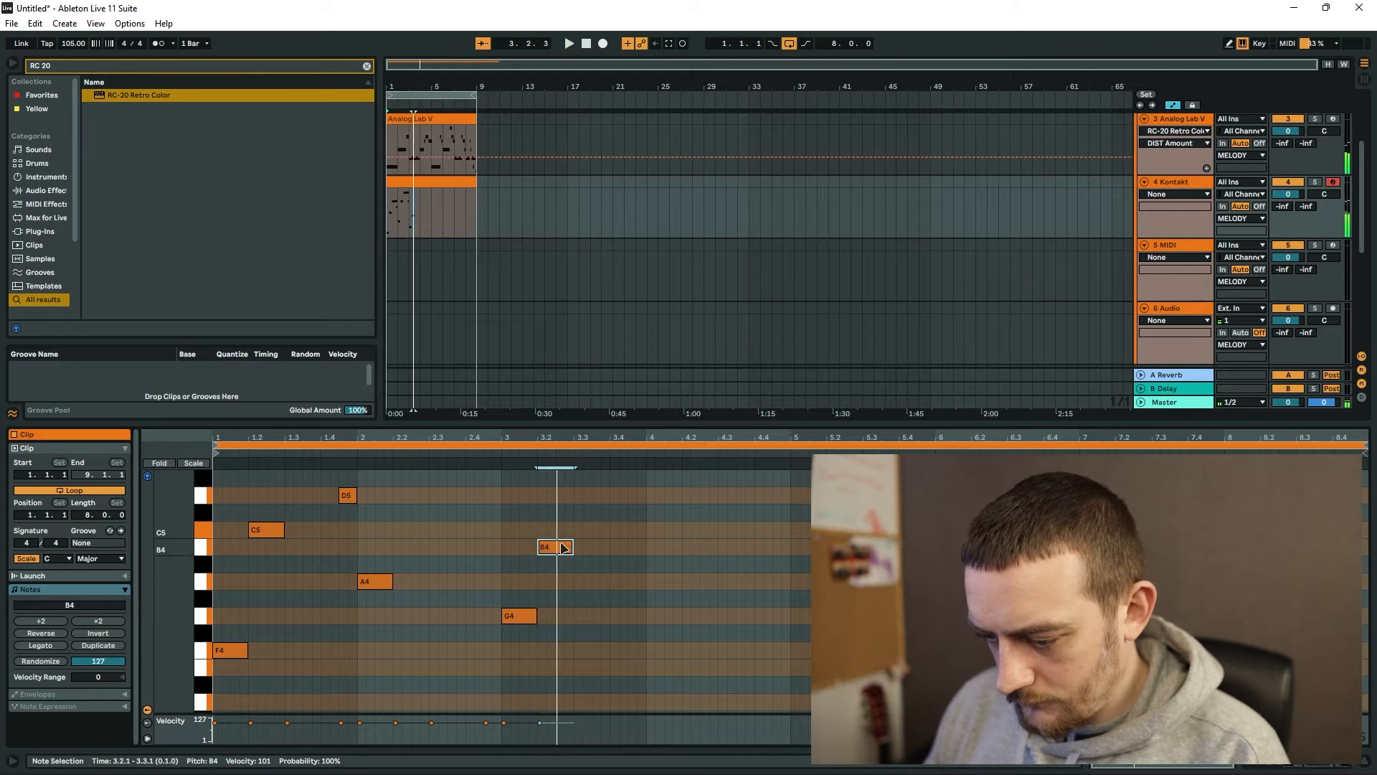
{"action": "scroll", "coordinate": [563, 548], "scroll_direction": "up", "scroll_amount": 3}
{"action": "double_click", "coordinate": [580, 590]}
{"action": "mouse_move", "coordinate": [609, 591]}
{"action": "left_mouse_down"}
{"action": "mouse_move", "coordinate": [646, 591]}
{"action": "mouse_move", "coordinate": [617, 572]}
{"action": "mouse_move", "coordinate": [610, 590]}
{"action": "left_mouse_up"}
{"action": "double_click", "coordinate": [631, 624]}
{"action": "scroll", "coordinate": [603, 585], "scroll_direction": "down", "scroll_amount": 2}
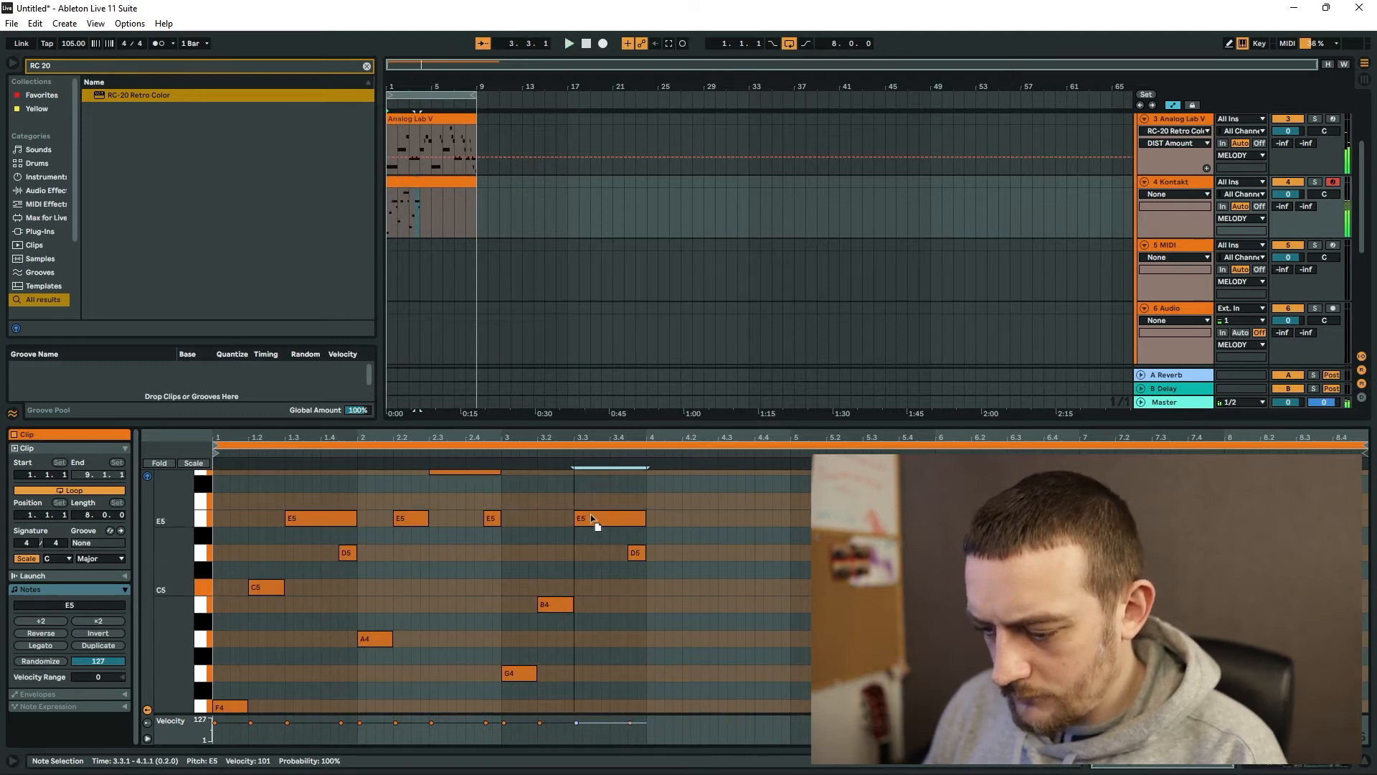
Add G4 at 4.1 and B4 at 4.2 to the Kontakt melody, and move the long note in bar 3 to D#5.
{"action": "left_click_drag", "start_coordinate": [592, 519], "coordinate": [594, 588]}
{"action": "double_click", "coordinate": [654, 673]}
{"action": "double_click", "coordinate": [681, 604]}
{"action": "key", "text": "space"}
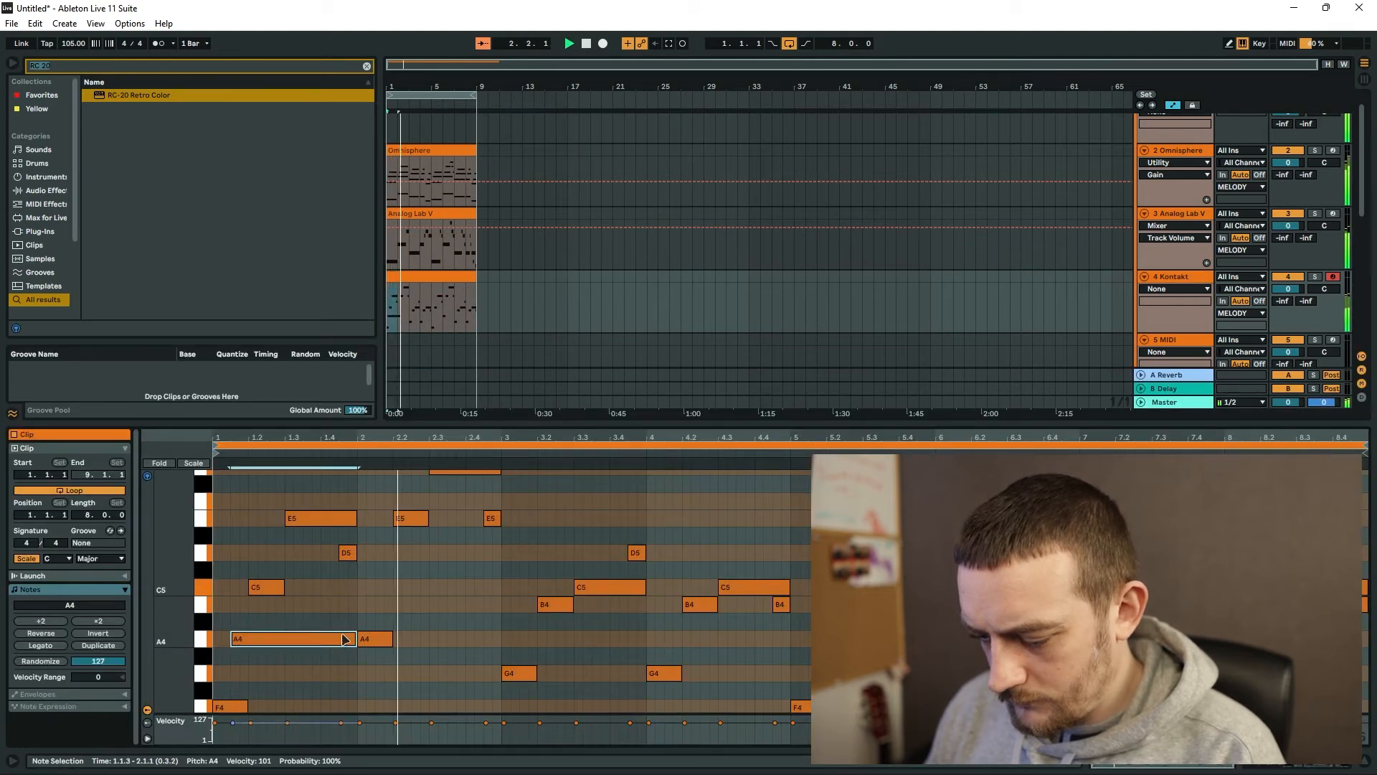
{"action": "left_click_drag", "start_coordinate": [601, 589], "coordinate": [601, 537]}
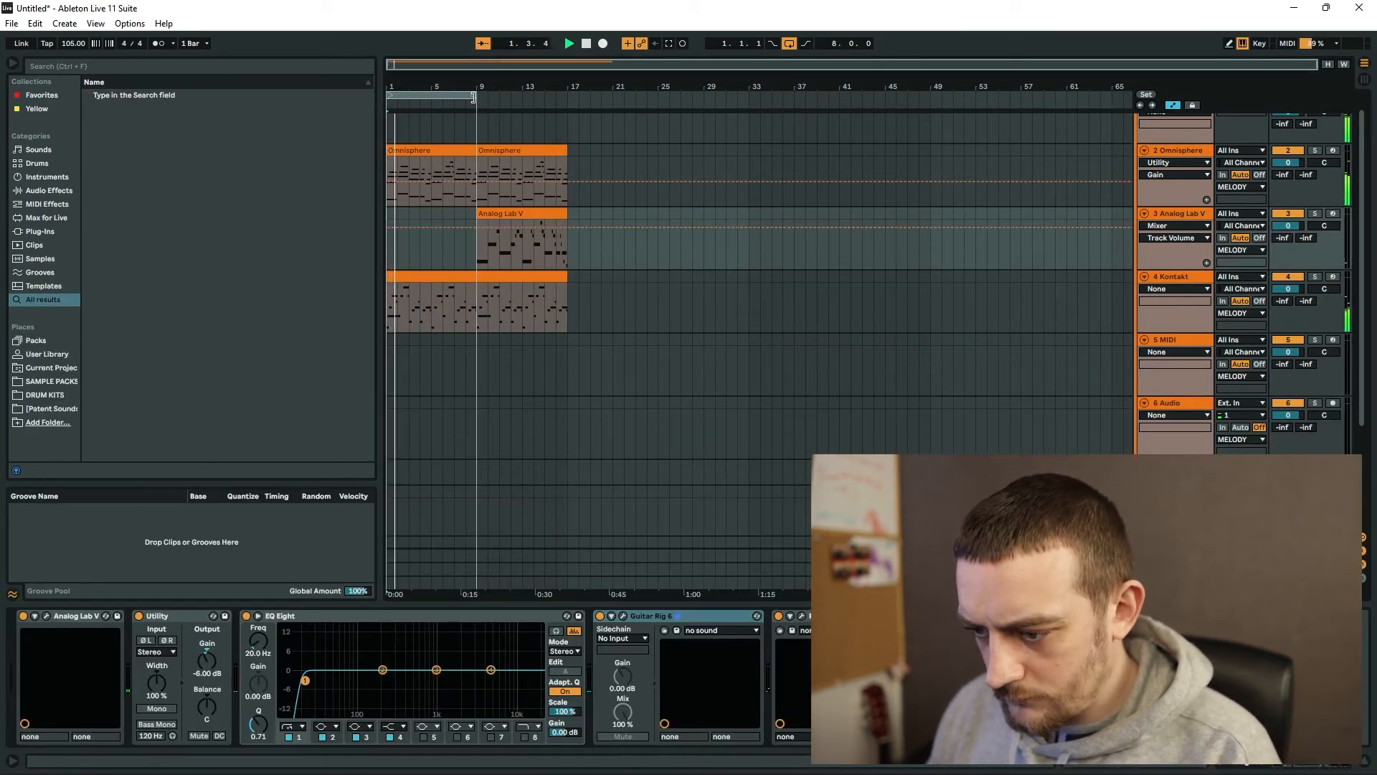
Extend the arrangement loop to 16 bars.
{"action": "left_click_drag", "start_coordinate": [472, 97], "coordinate": [567, 97]}
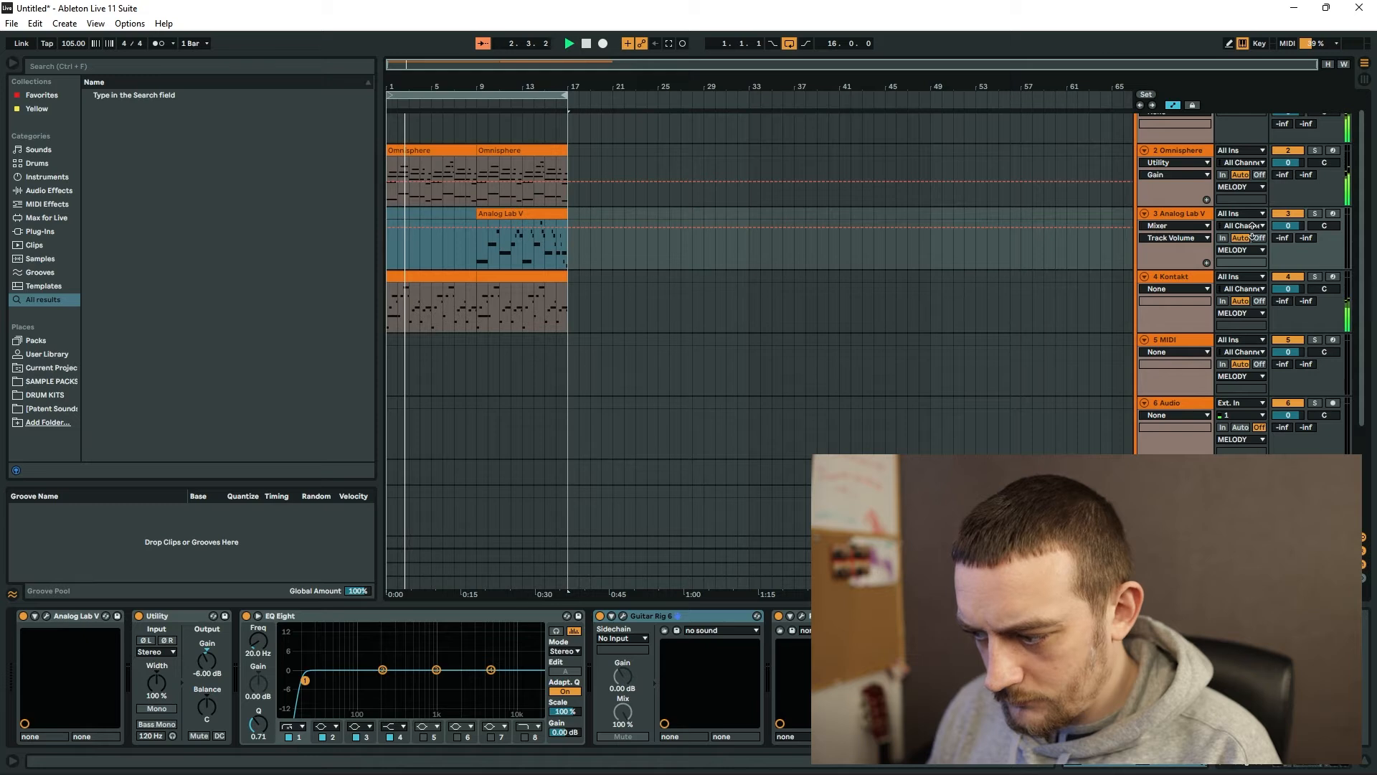
Set the random panning amount of the HIHAT track's Closed Hihat 01 sampler to 32%.
{"action": "scroll", "coordinate": [1171, 453], "scroll_direction": "down", "scroll_amount": 3}
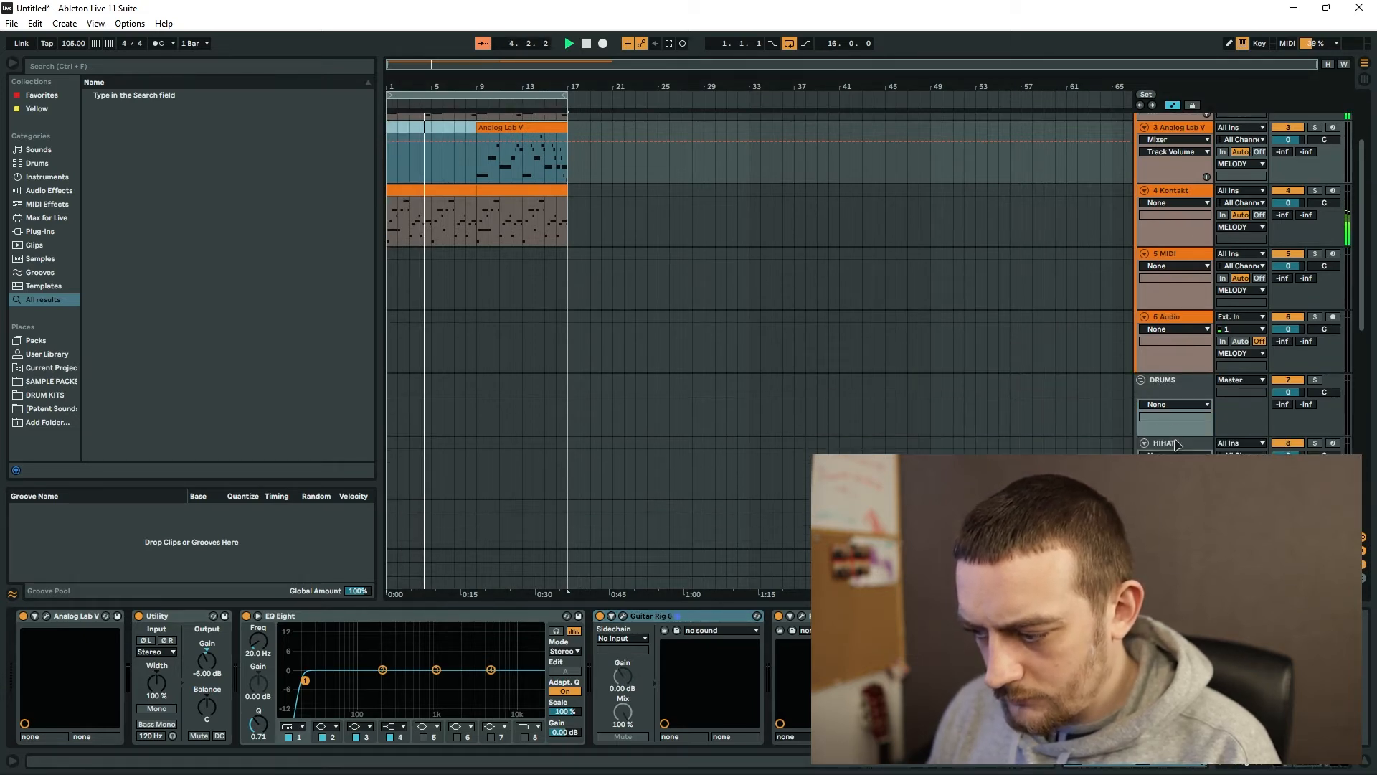
{"action": "left_click", "coordinate": [1177, 445]}
{"action": "scroll", "coordinate": [1177, 444], "scroll_direction": "down", "scroll_amount": 3}
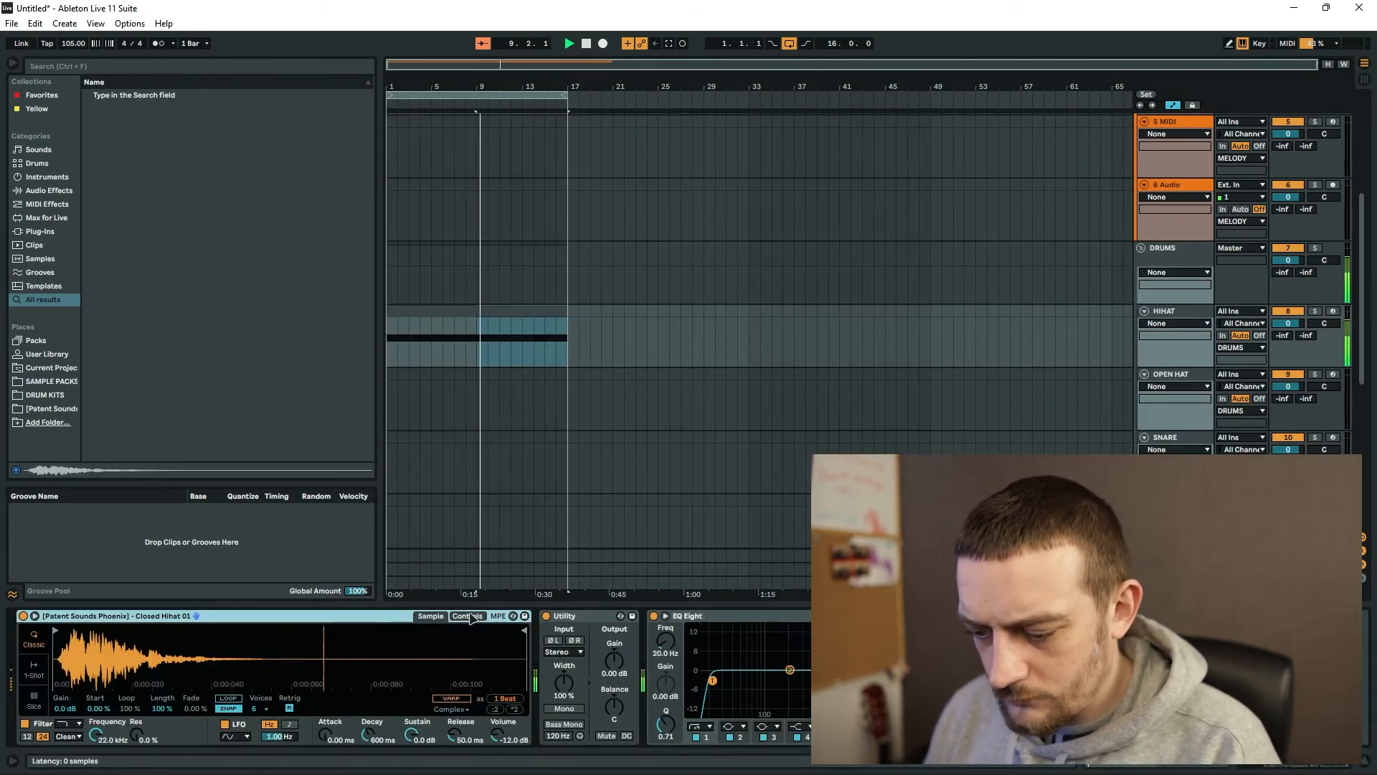
{"action": "left_click", "coordinate": [467, 616]}
{"action": "left_click", "coordinate": [408, 700]}
{"action": "left_click_drag", "start_coordinate": [408, 700], "coordinate": [408, 678]}
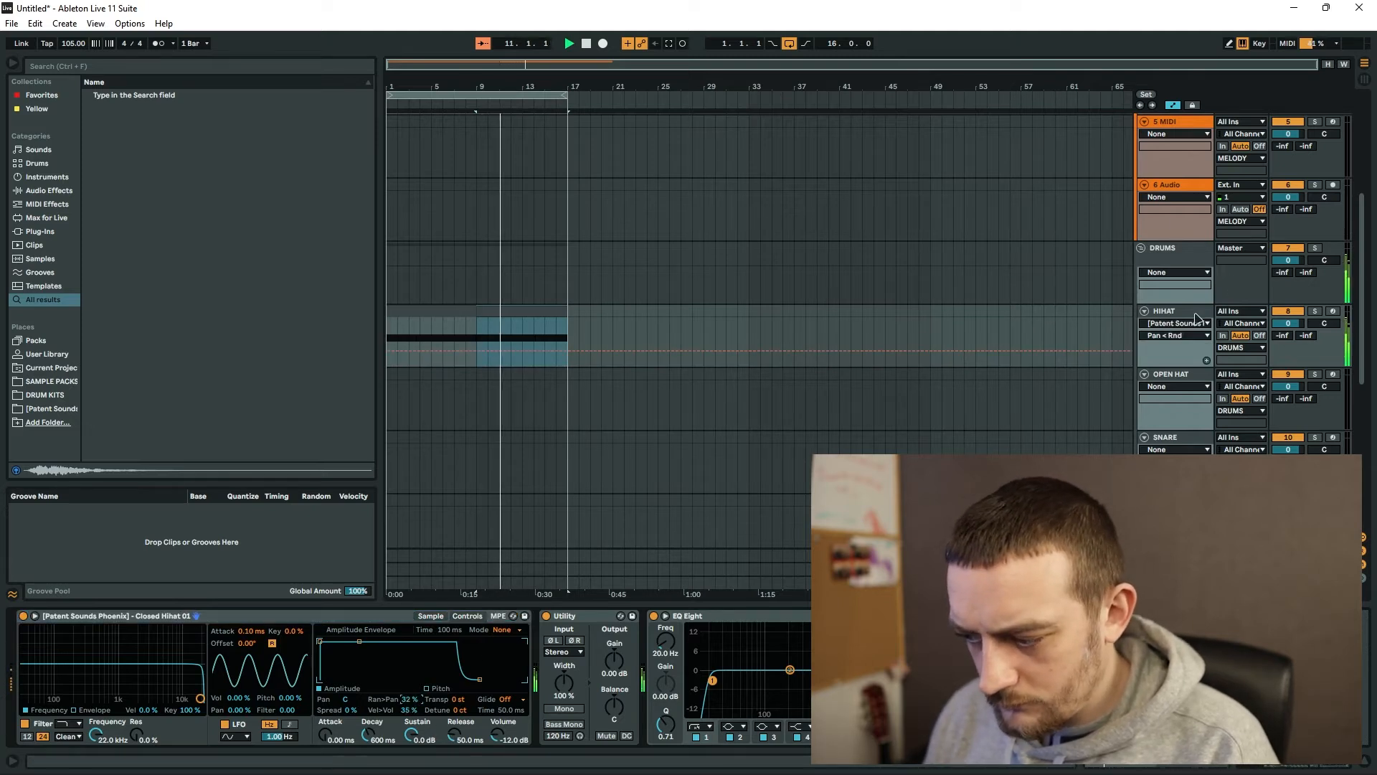
Add a Velocity device to the HIHAT track and set its Random amount to 22.
{"action": "left_click", "coordinate": [90, 67]}
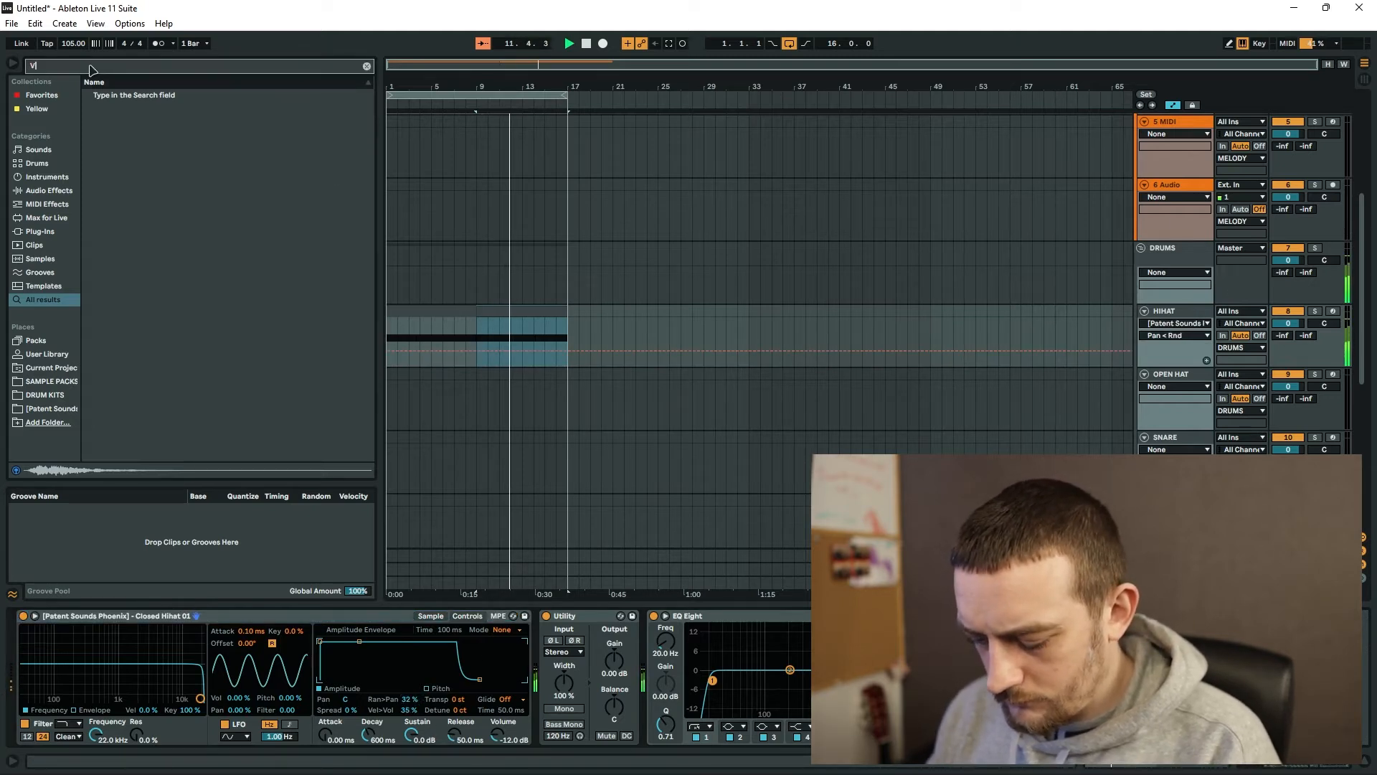
{"action": "type", "text": "VELOCITY"}
{"action": "key", "text": "Down"}
{"action": "key", "text": "Return"}
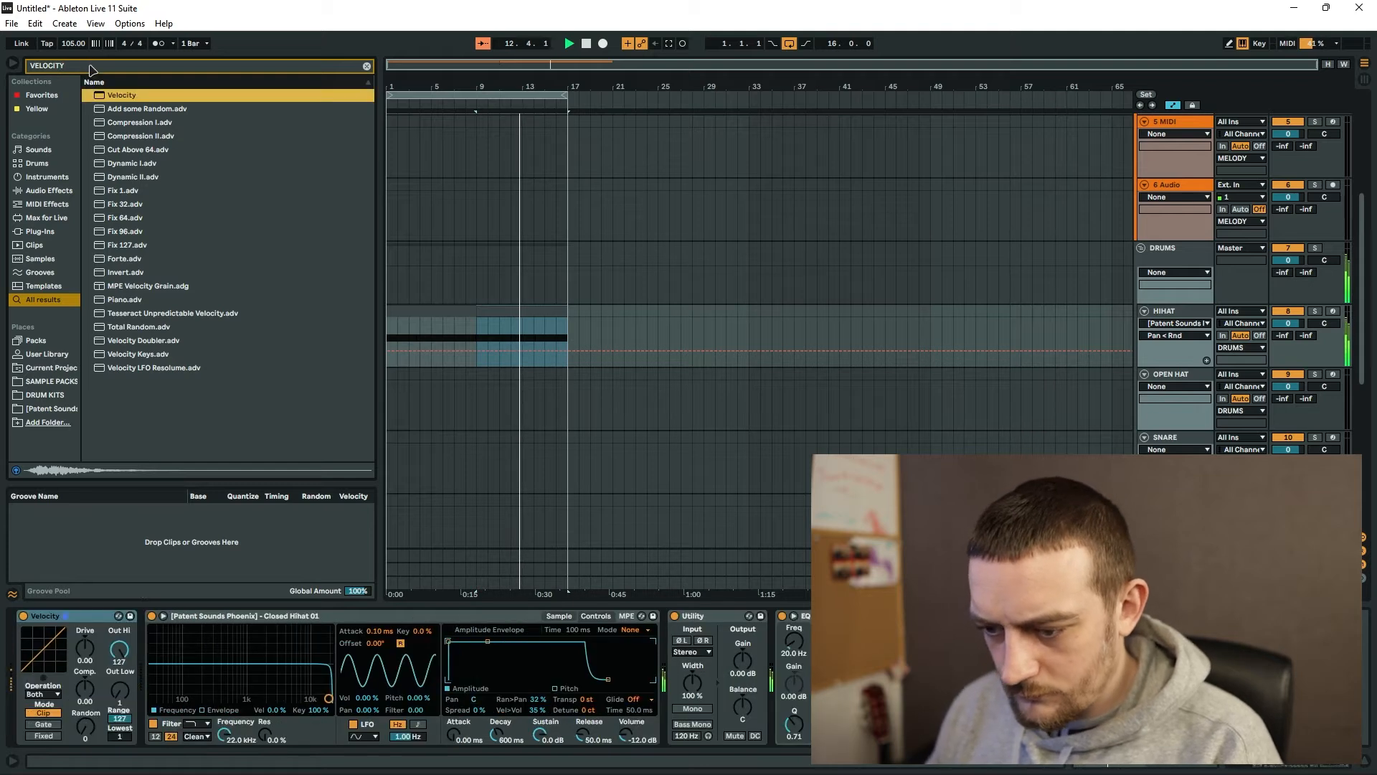
{"action": "left_click", "coordinate": [81, 733]}
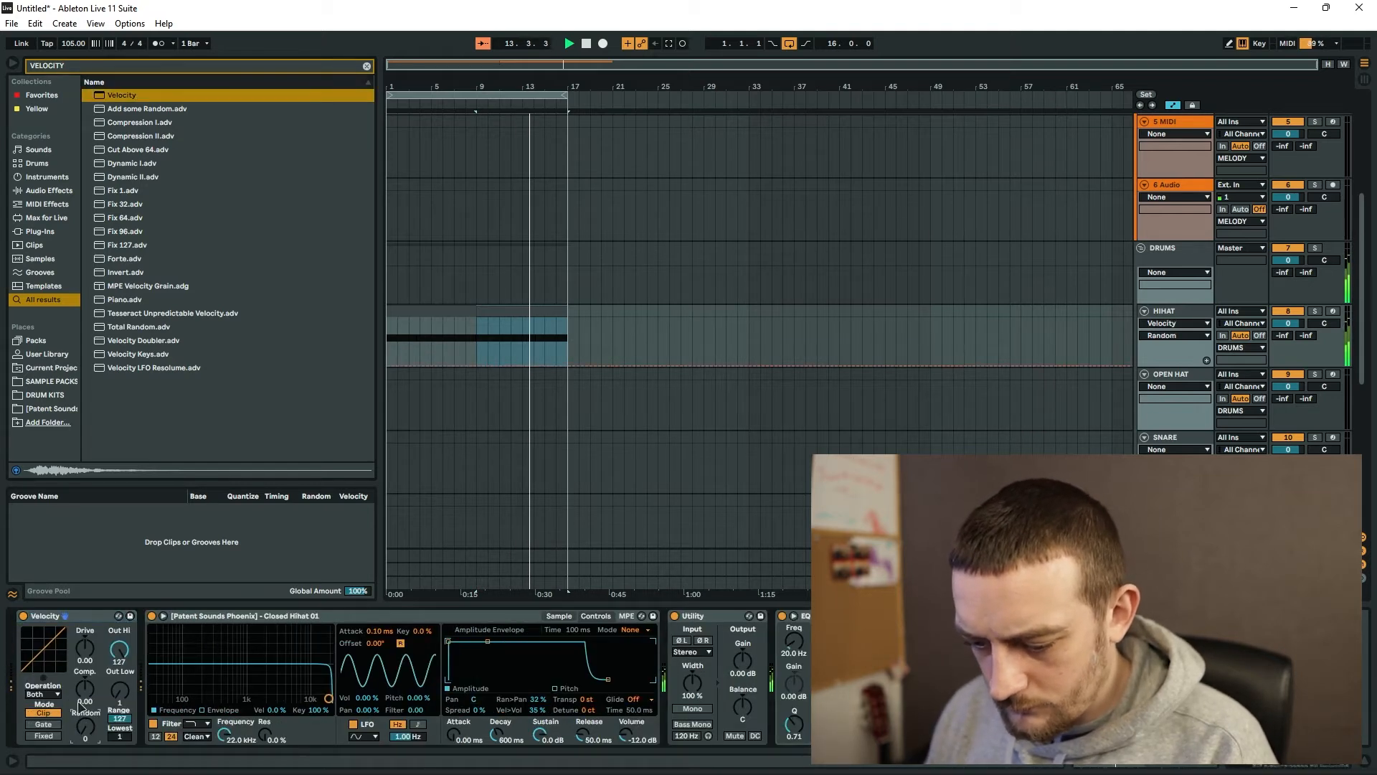
{"action": "left_click_drag", "start_coordinate": [82, 733], "coordinate": [82, 723]}
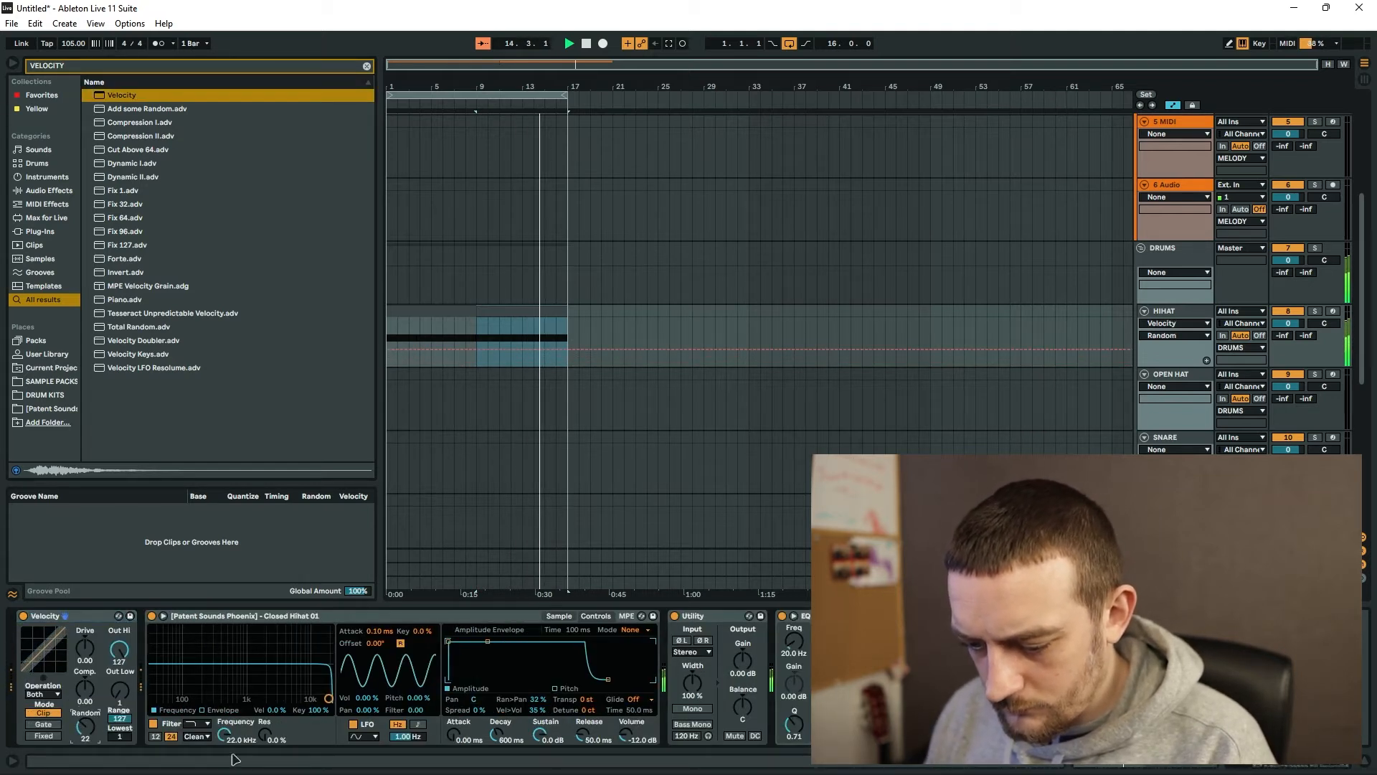
Set the Closed Hihat 01 sampler's filter frequency to 10.0 kHz and select the SNARE track.
{"action": "mouse_move", "coordinate": [226, 735]}
{"action": "left_mouse_down"}
{"action": "mouse_move", "coordinate": [225, 760]}
{"action": "mouse_move", "coordinate": [224, 729]}
{"action": "left_mouse_up"}
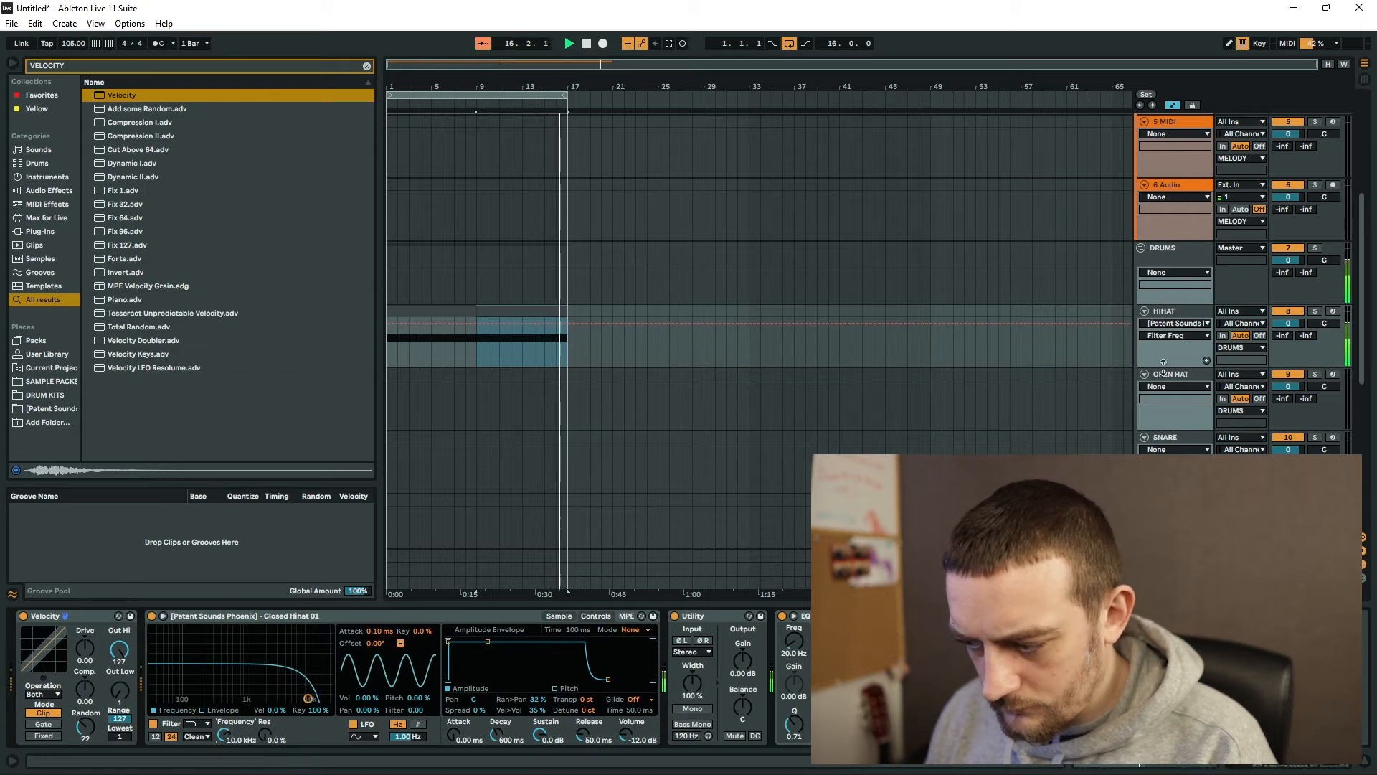
{"action": "left_click", "coordinate": [1173, 375]}
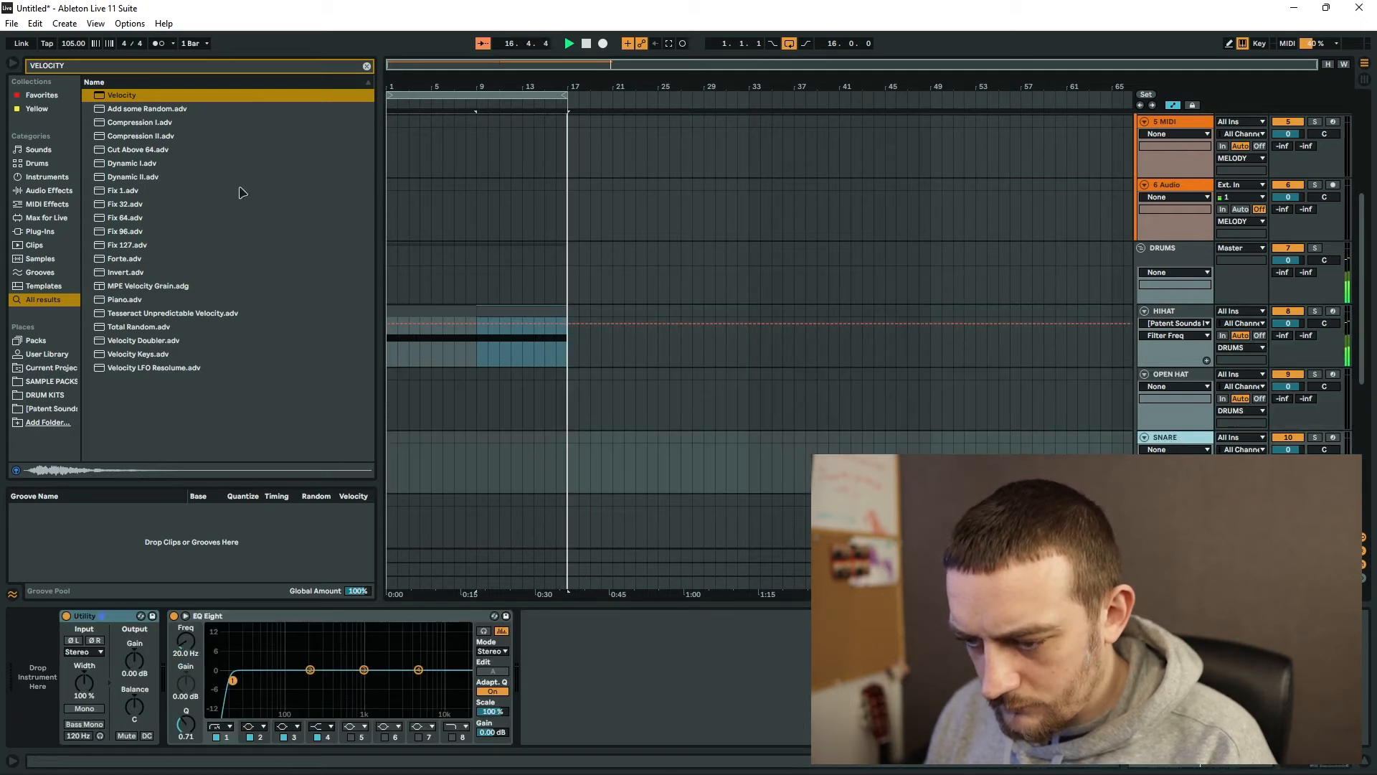
{"action": "left_click", "coordinate": [1165, 449]}
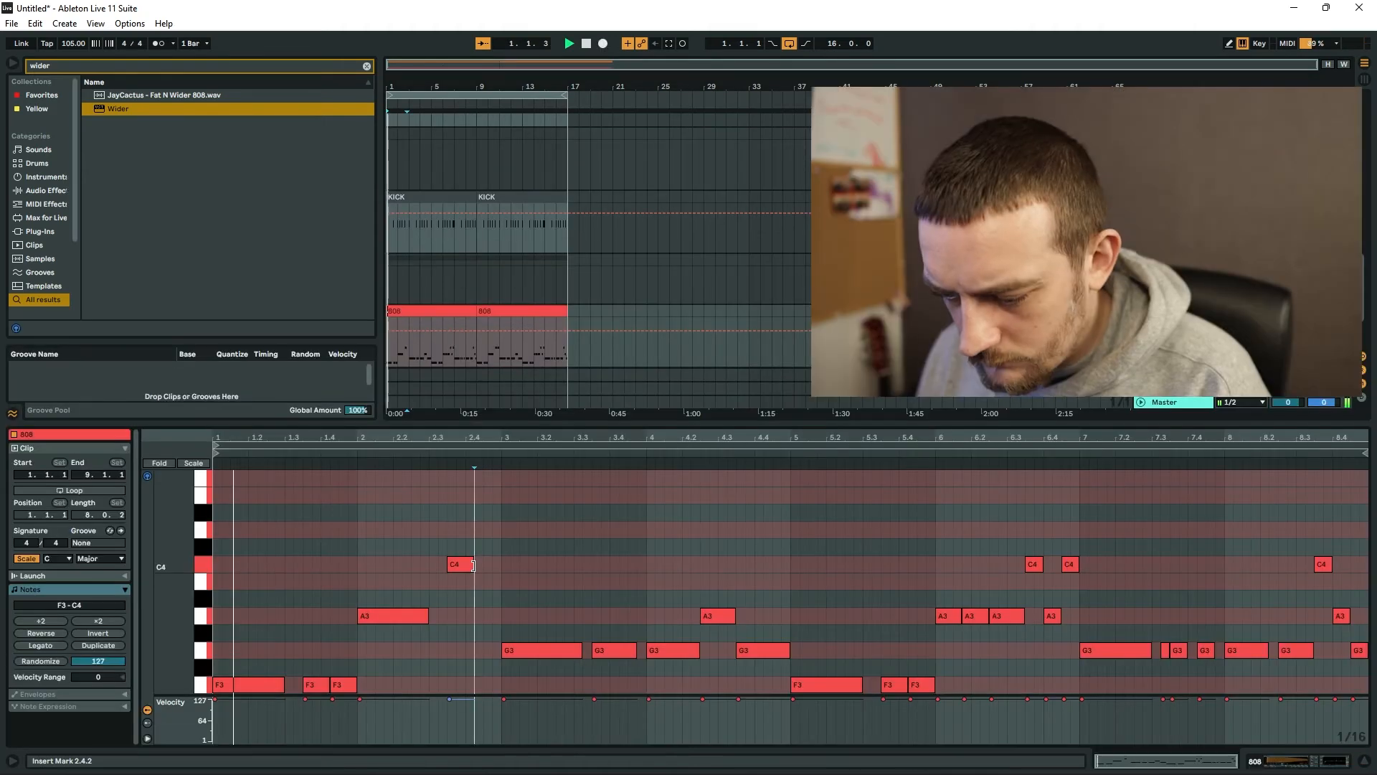
Select the C4 note that ends bar 2 in the 808 clip.
{"action": "left_click", "coordinate": [497, 567]}
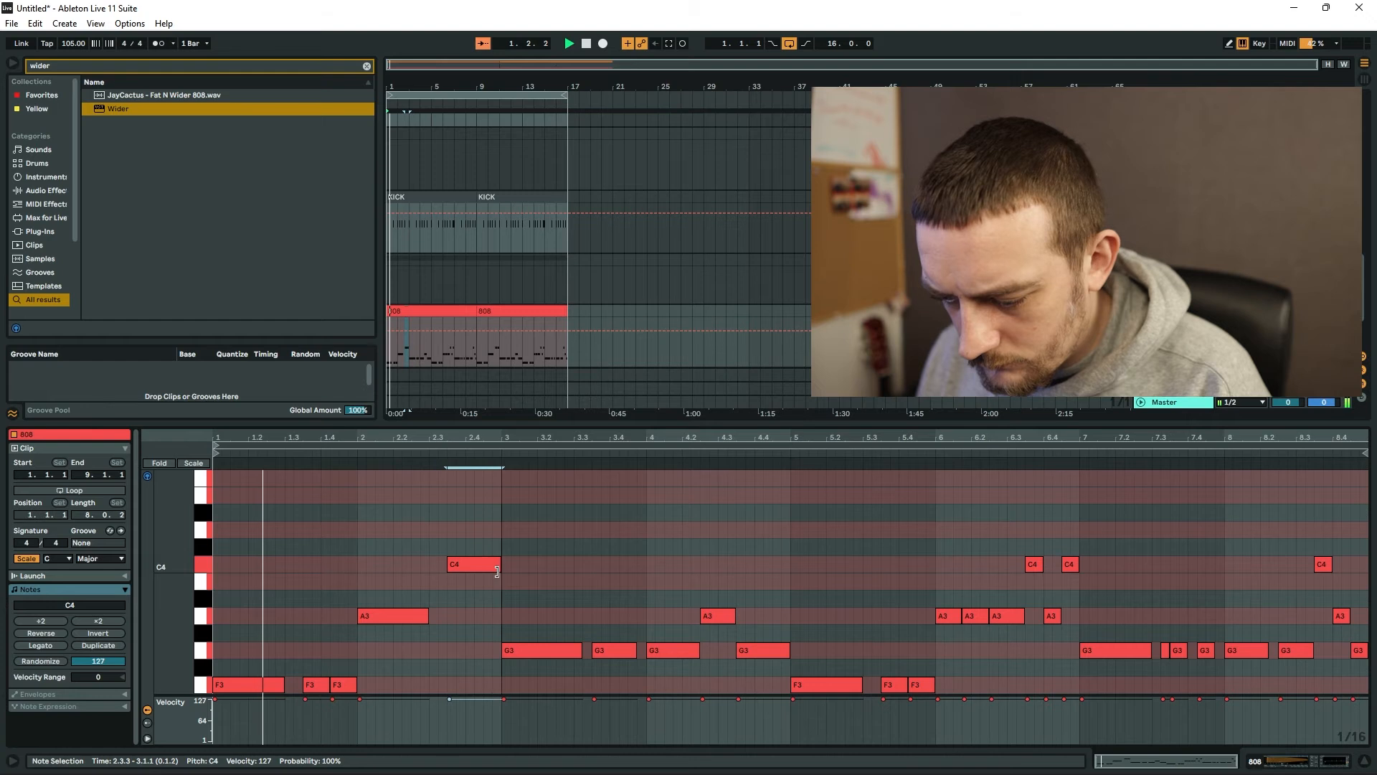